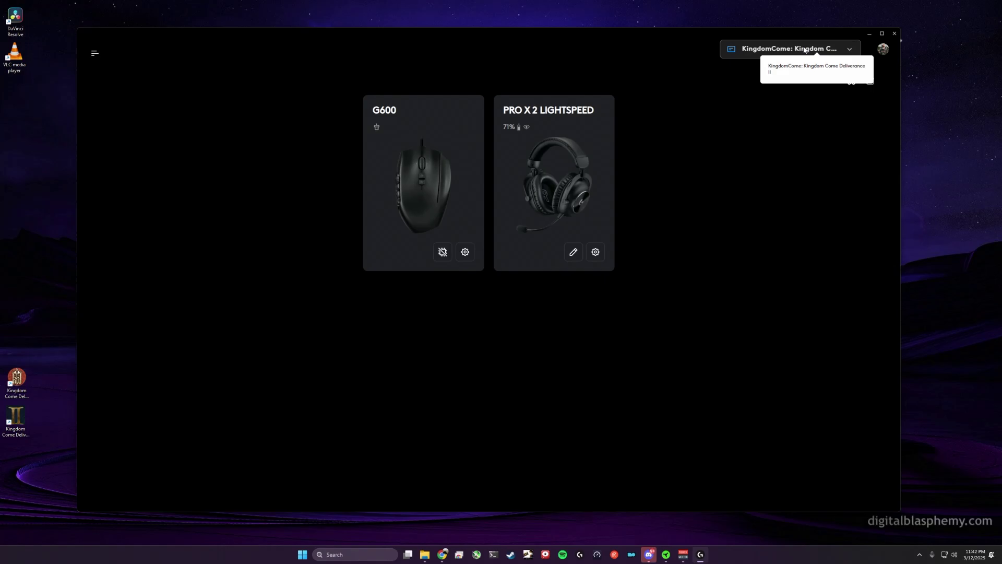
Step: Open the profile list dropdown at the top of G HUB
{"action": "left_click", "coordinate": [804, 49]}
Step: In Manage Profiles, view Armored Core VI's profiles, then Assassin's Creed Odyssey's Default profile
{"action": "left_click", "coordinate": [797, 209]}
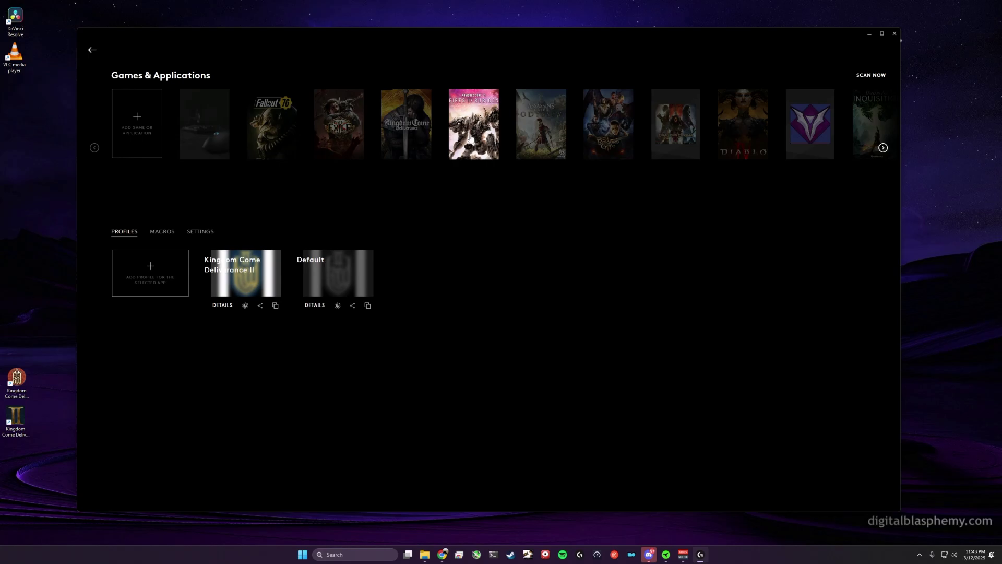
{"action": "left_click", "coordinate": [469, 139]}
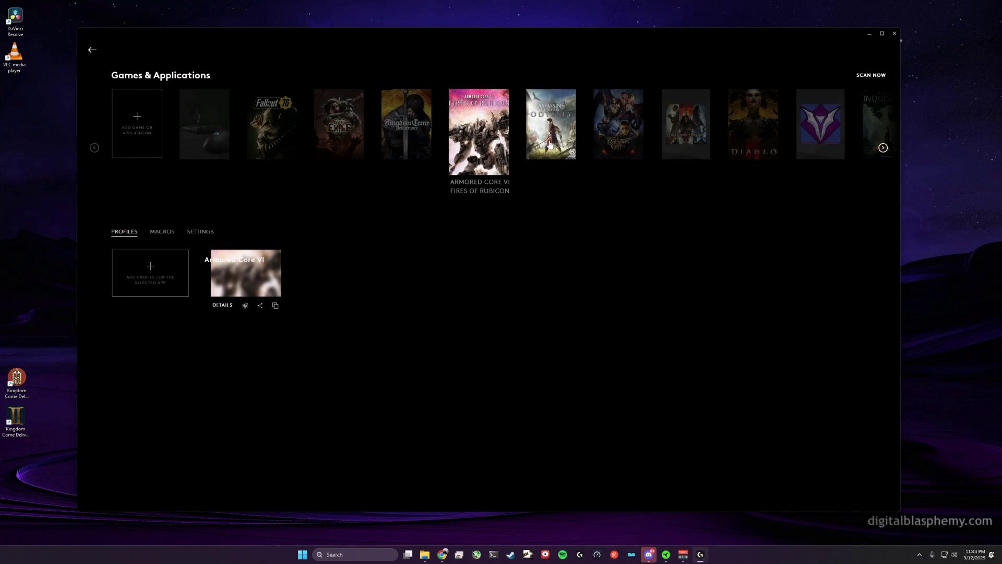
{"action": "left_click", "coordinate": [549, 145]}
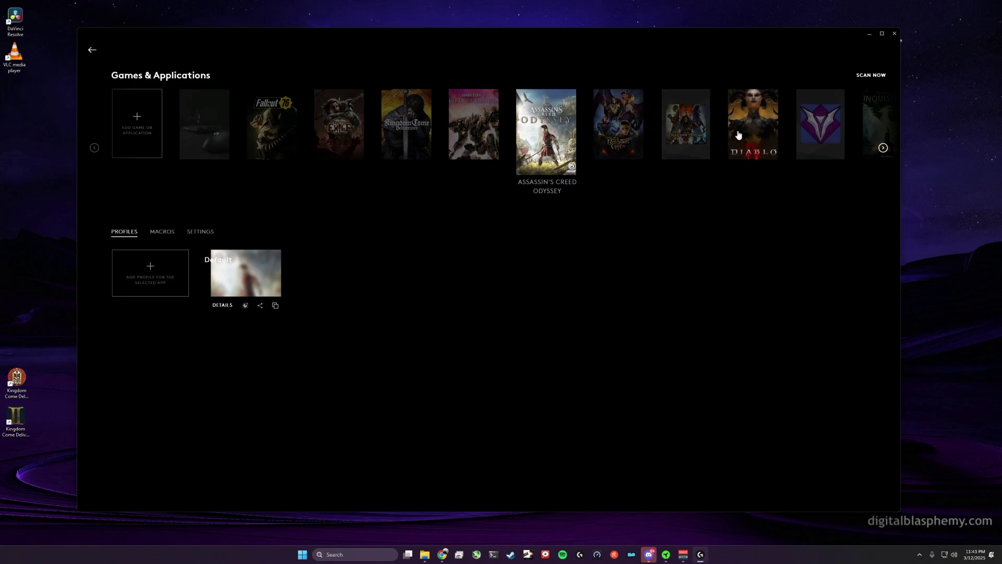
Step: Activate Baldur's Gate 3's BG3 profile, copy it onto Armored Core VI, and open the copy's details
{"action": "left_click", "coordinate": [617, 133]}
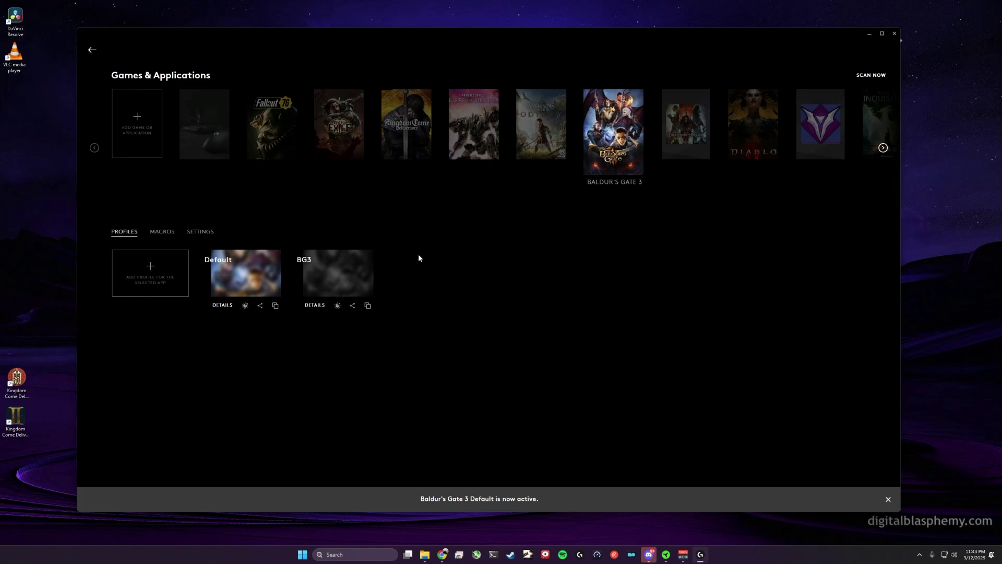
{"action": "left_click", "coordinate": [333, 267]}
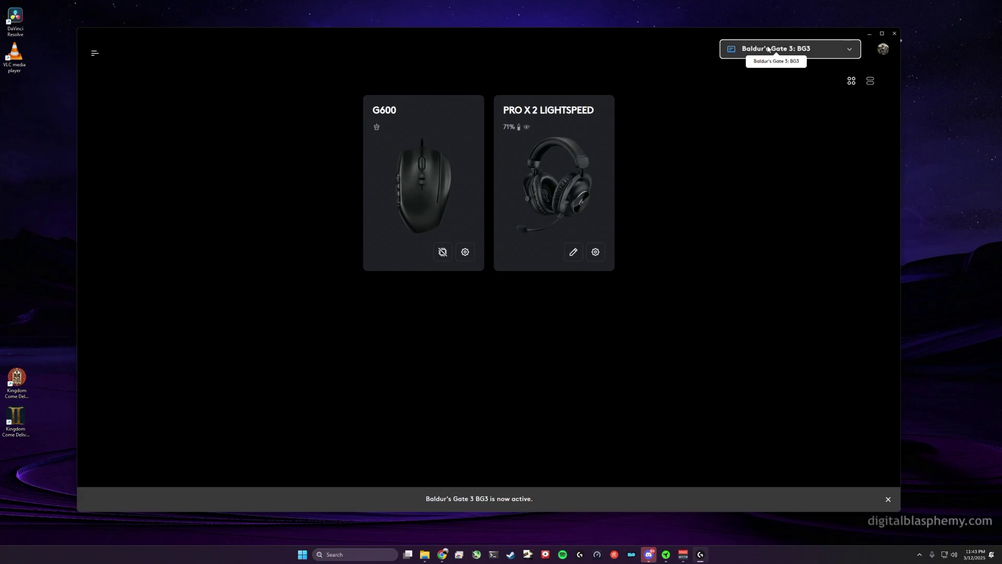
{"action": "left_click", "coordinate": [772, 50]}
{"action": "left_click", "coordinate": [797, 208]}
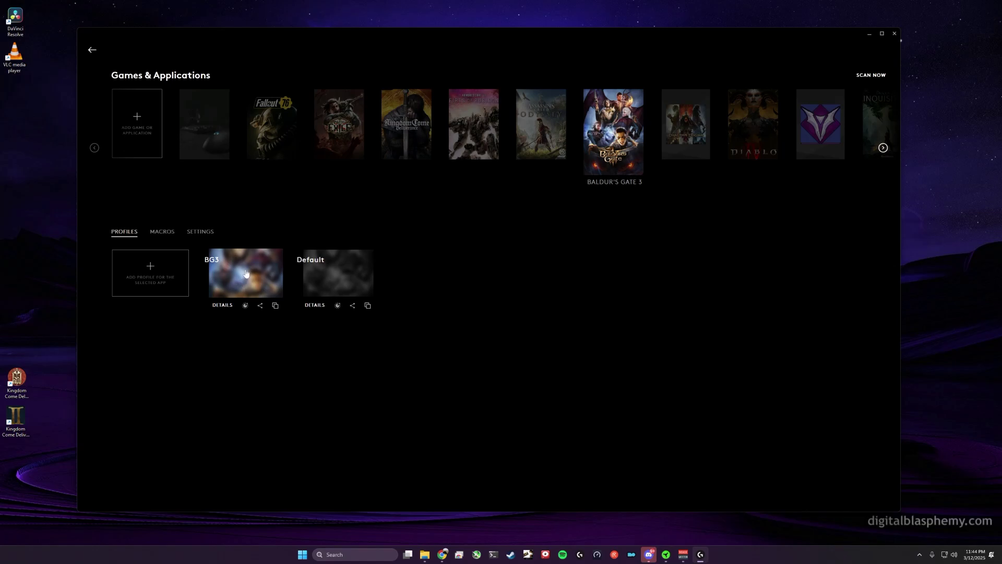
{"action": "left_click_drag", "start_coordinate": [246, 273], "coordinate": [474, 128]}
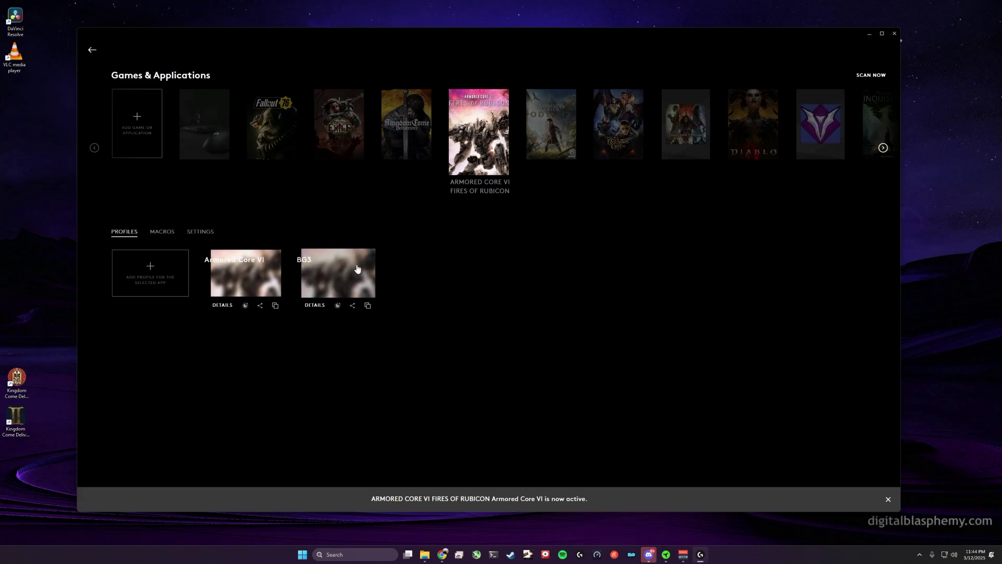
{"action": "left_click", "coordinate": [316, 305]}
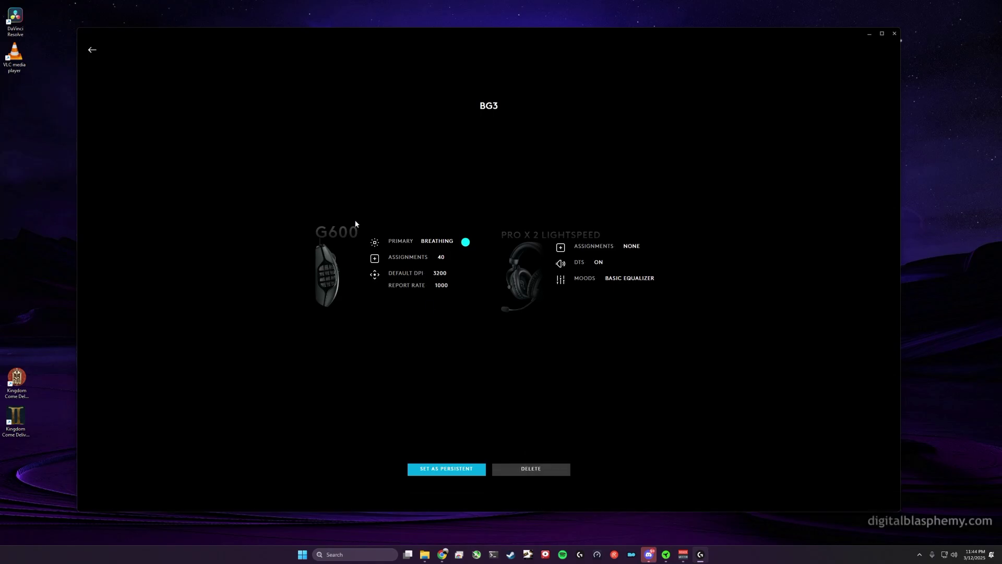
Step: Return home, then check Armored Core VI's own profile details from Manage Profiles and go back
{"action": "left_click", "coordinate": [92, 50]}
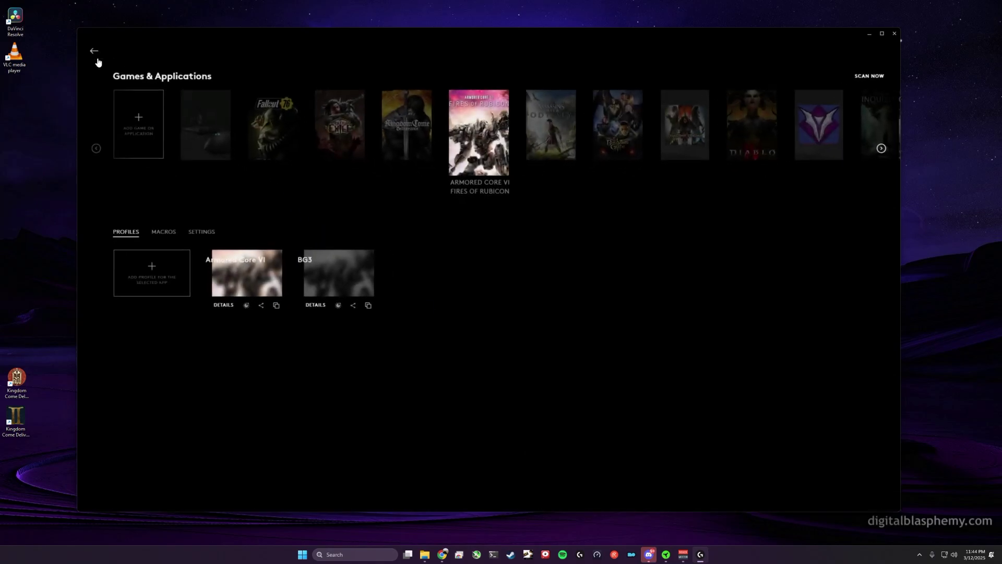
{"action": "left_click", "coordinate": [241, 273]}
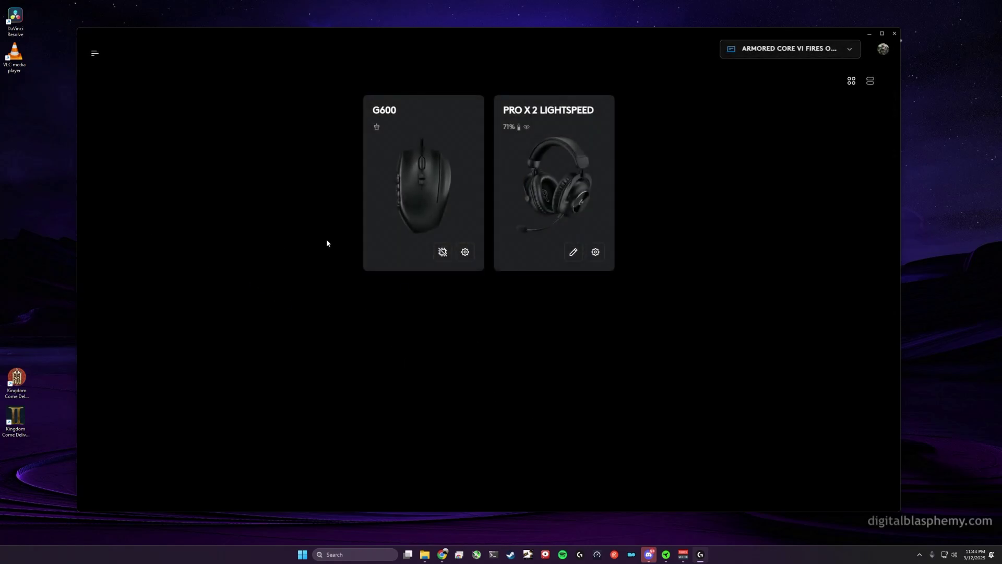
{"action": "left_click", "coordinate": [773, 52]}
{"action": "left_click", "coordinate": [789, 208]}
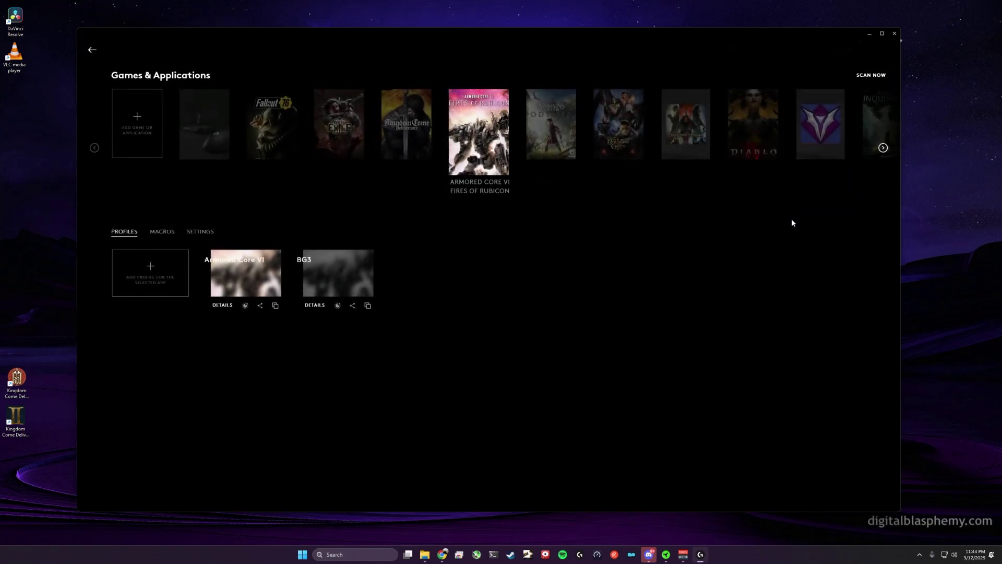
{"action": "left_click", "coordinate": [224, 307]}
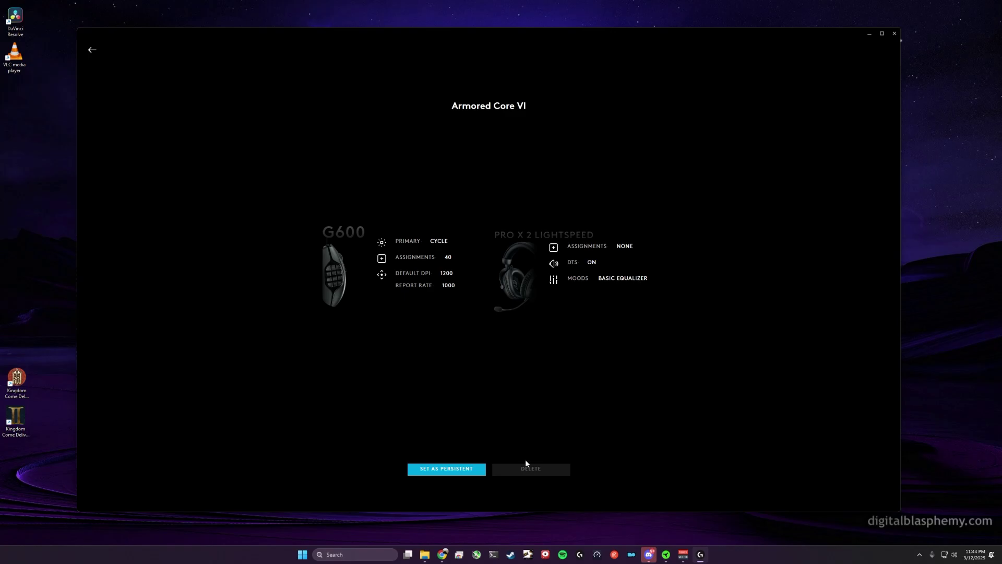
{"action": "left_click", "coordinate": [92, 51]}
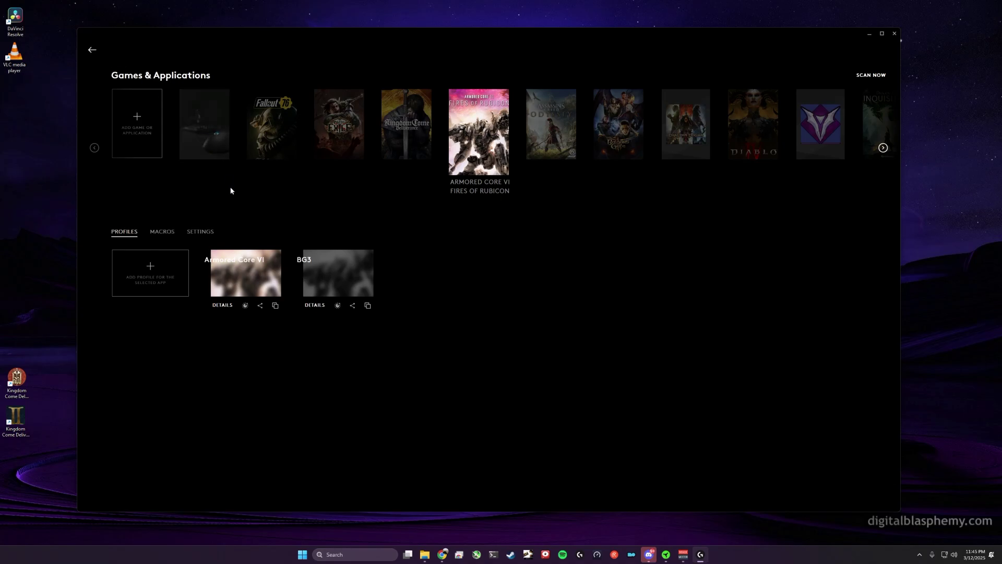
Step: Rename Armored Core VI's original profile to 'Default'
{"action": "left_click", "coordinate": [248, 277]}
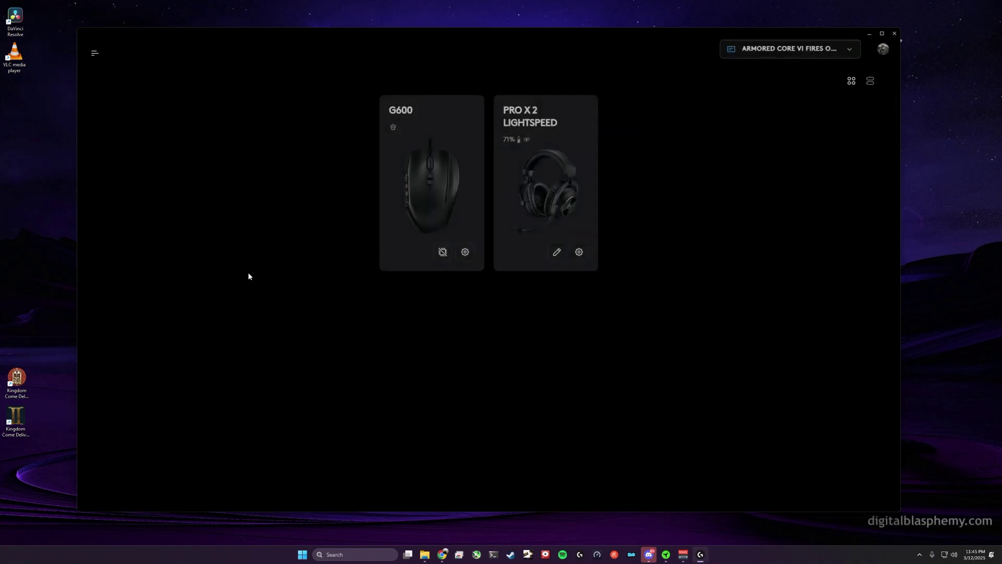
{"action": "left_click", "coordinate": [804, 52]}
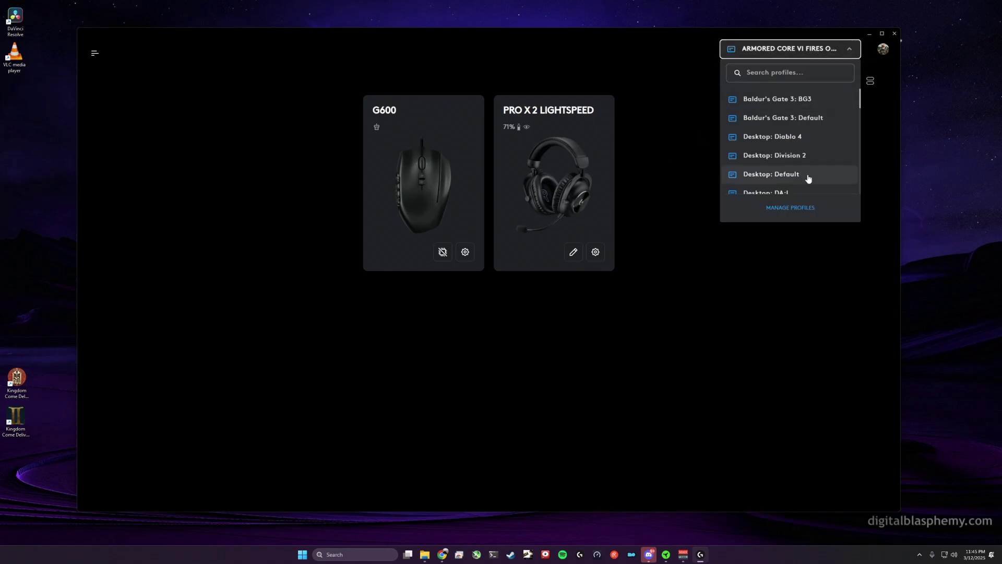
{"action": "left_click", "coordinate": [802, 208]}
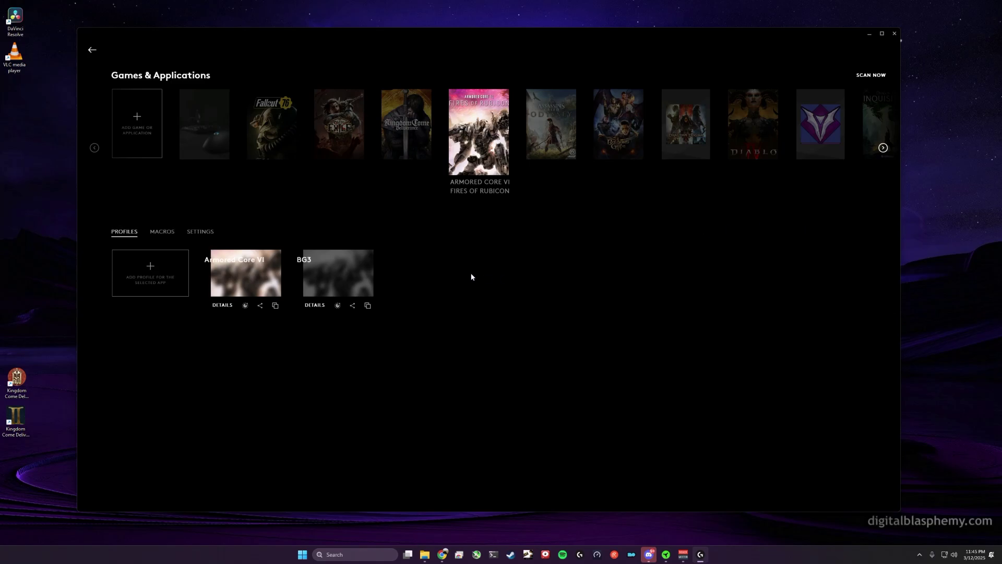
{"action": "left_click", "coordinate": [220, 307]}
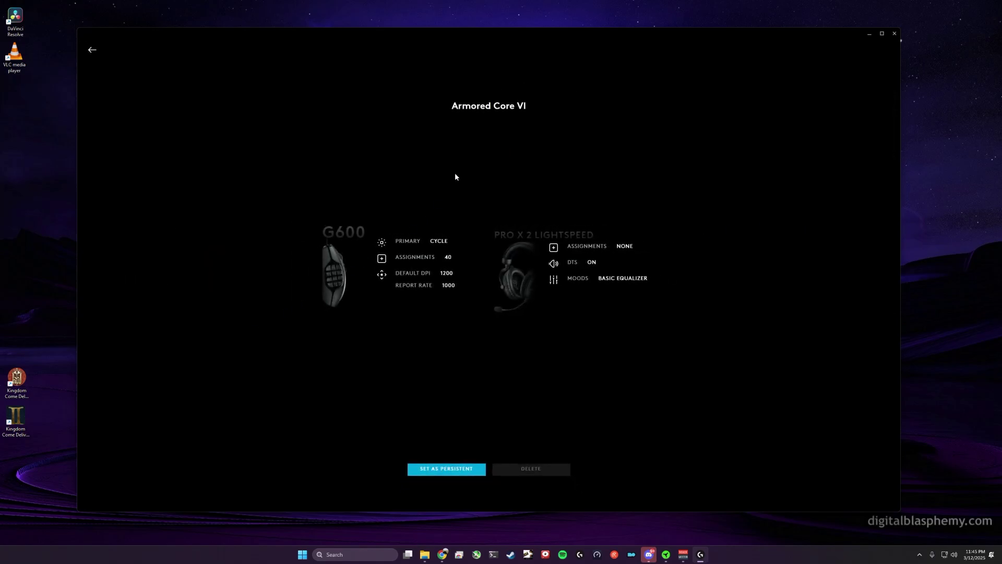
{"action": "left_click", "coordinate": [534, 102]}
{"action": "key", "text": "BackSpace"}
{"action": "key", "text": "BackSpace"}
{"action": "key", "text": "BackSpace"}
{"action": "key", "text": "BackSpace"}
{"action": "key", "text": "BackSpace"}
{"action": "key", "text": "BackSpace"}
{"action": "key", "text": "BackSpace"}
{"action": "key", "text": "BackSpace"}
{"action": "key", "text": "BackSpace"}
{"action": "key", "text": "BackSpace"}
{"action": "key", "text": "BackSpace"}
{"action": "key", "text": "BackSpace"}
{"action": "key", "text": "BackSpace"}
{"action": "key", "text": "BackSpace"}
{"action": "key", "text": "BackSpace"}
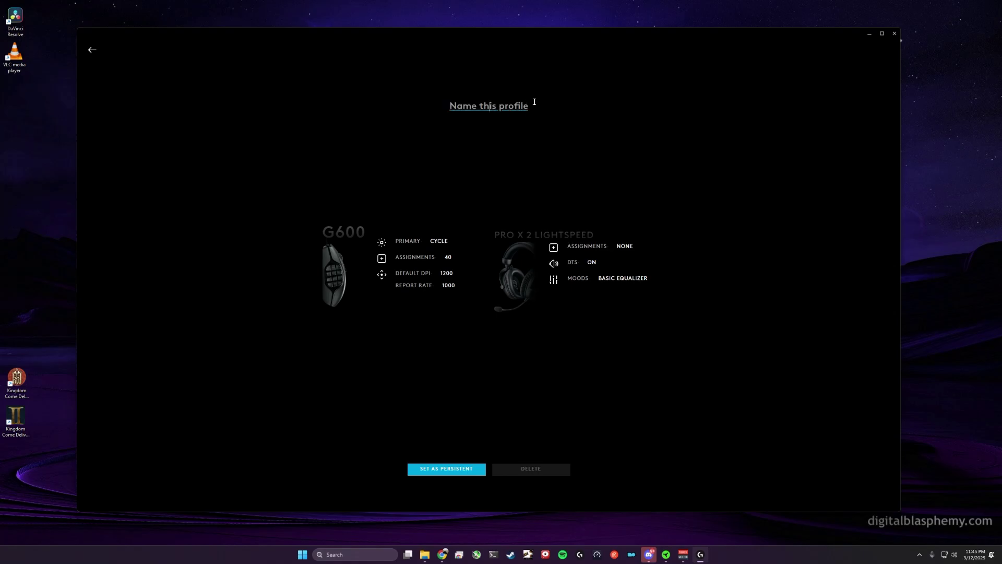
{"action": "type", "text": "Default"}
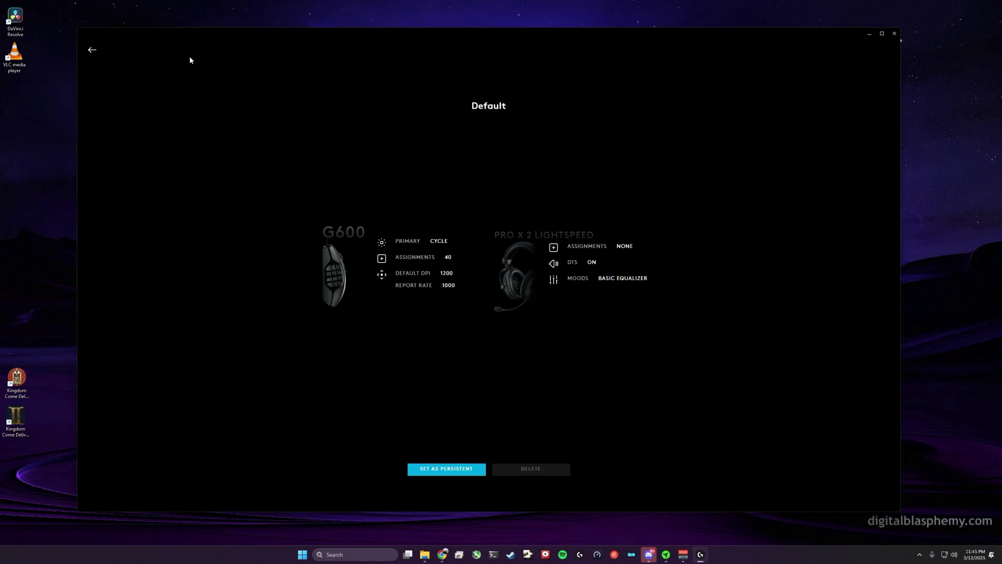
Step: Recheck the renamed Default profile's details and make it the active profile
{"action": "left_click", "coordinate": [92, 50]}
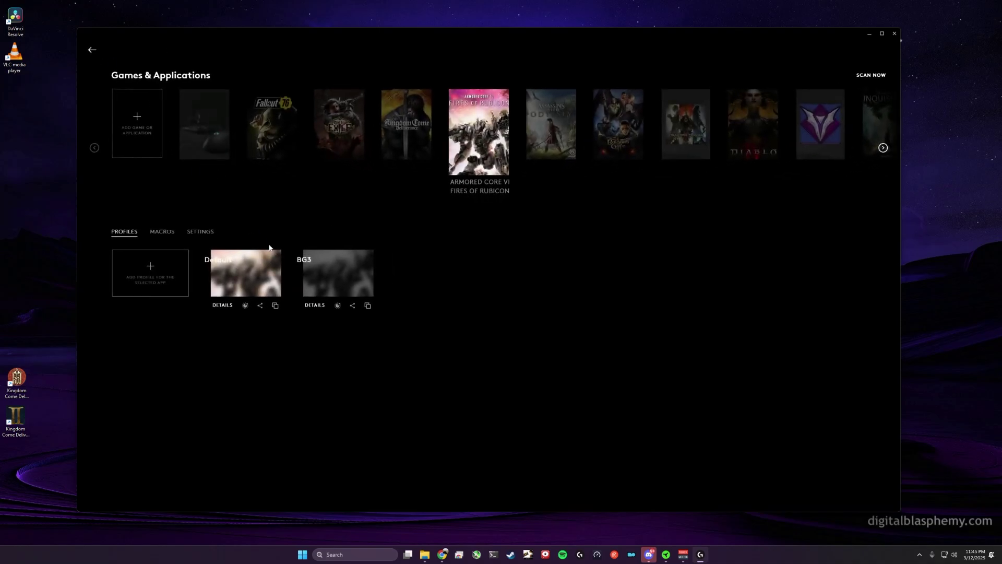
{"action": "left_click", "coordinate": [222, 305]}
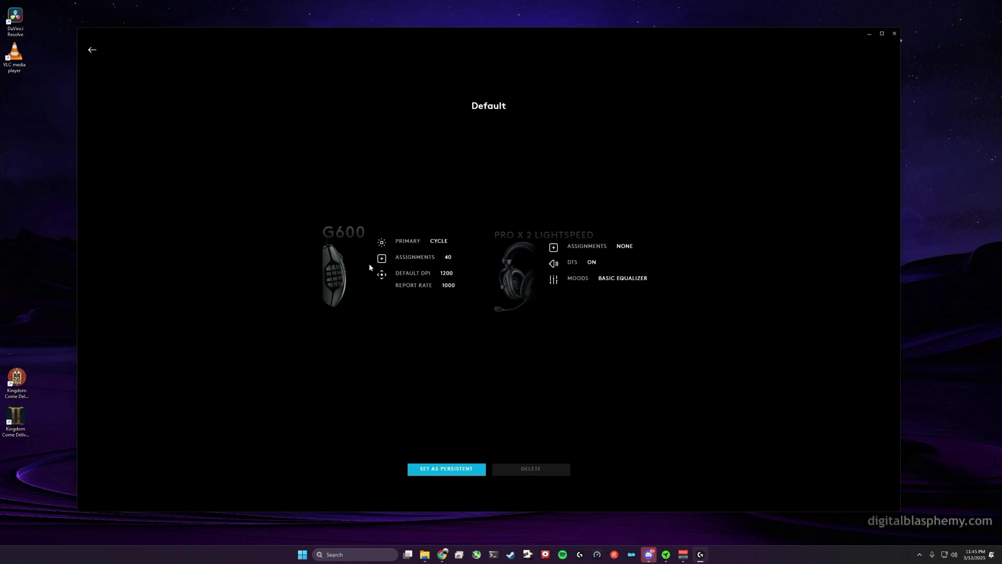
{"action": "left_click", "coordinate": [92, 50]}
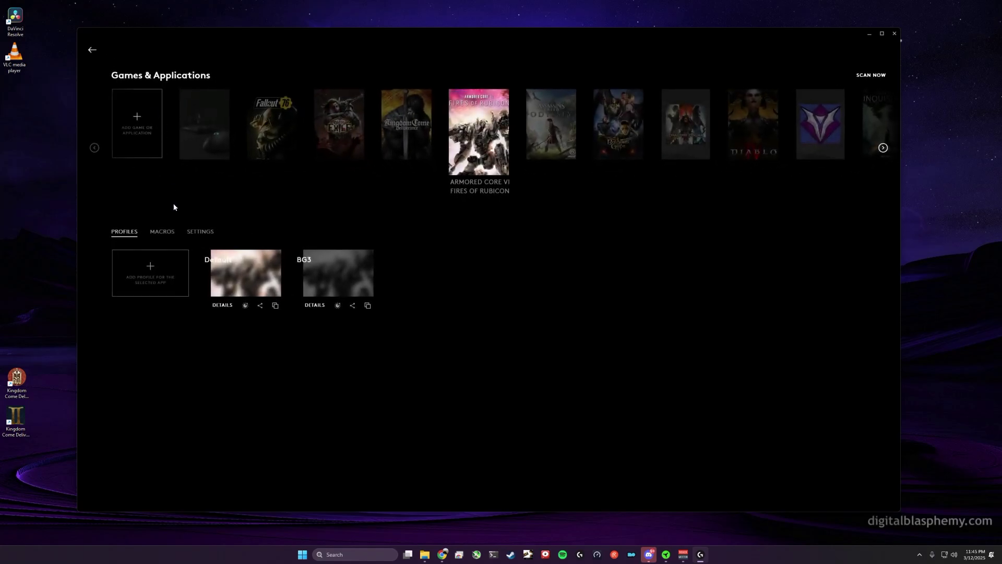
{"action": "left_click", "coordinate": [247, 272]}
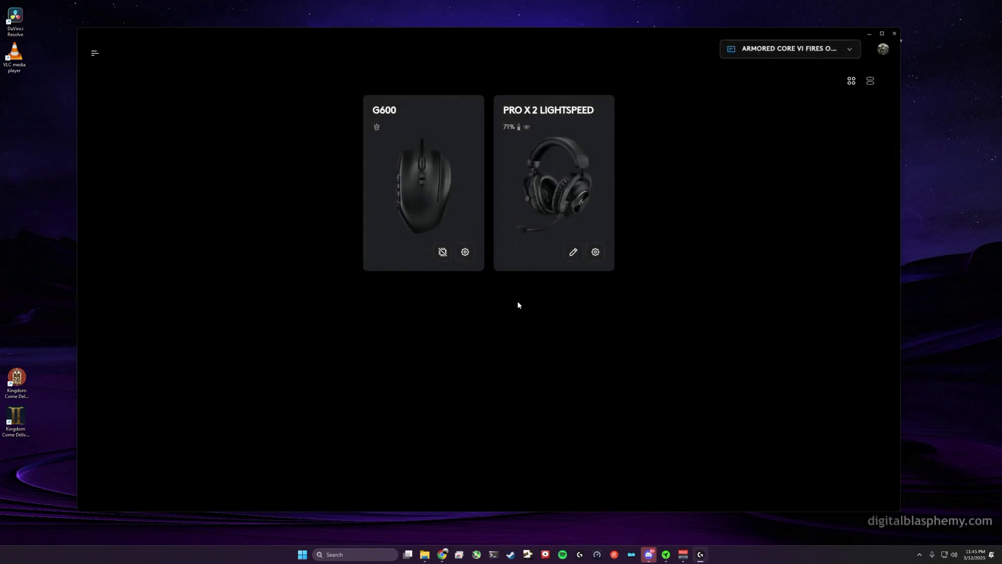
Step: Show the G600's button assignments for Armored Core VI in the VIEW 2 side-button layout
{"action": "left_click", "coordinate": [450, 201]}
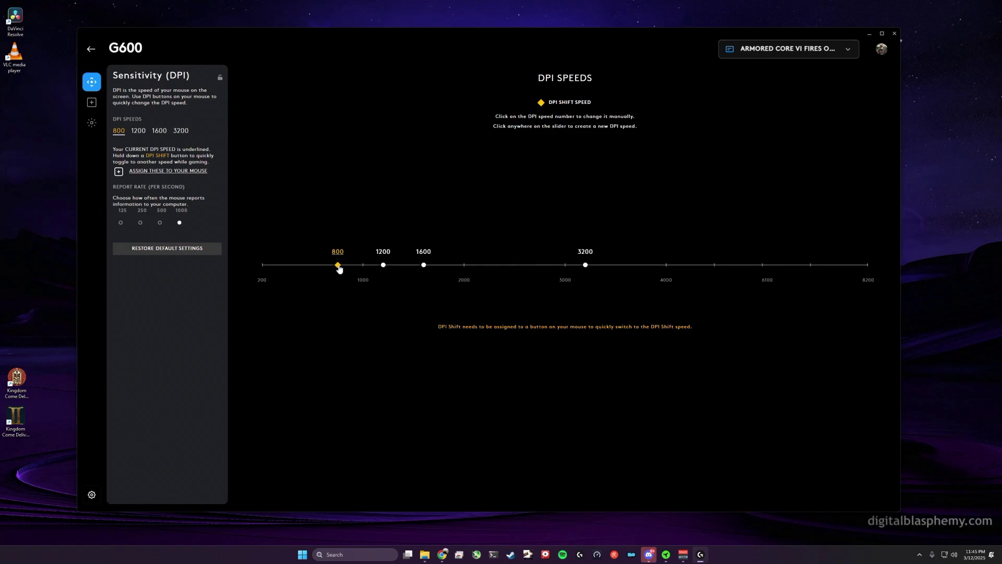
{"action": "left_click", "coordinate": [90, 102]}
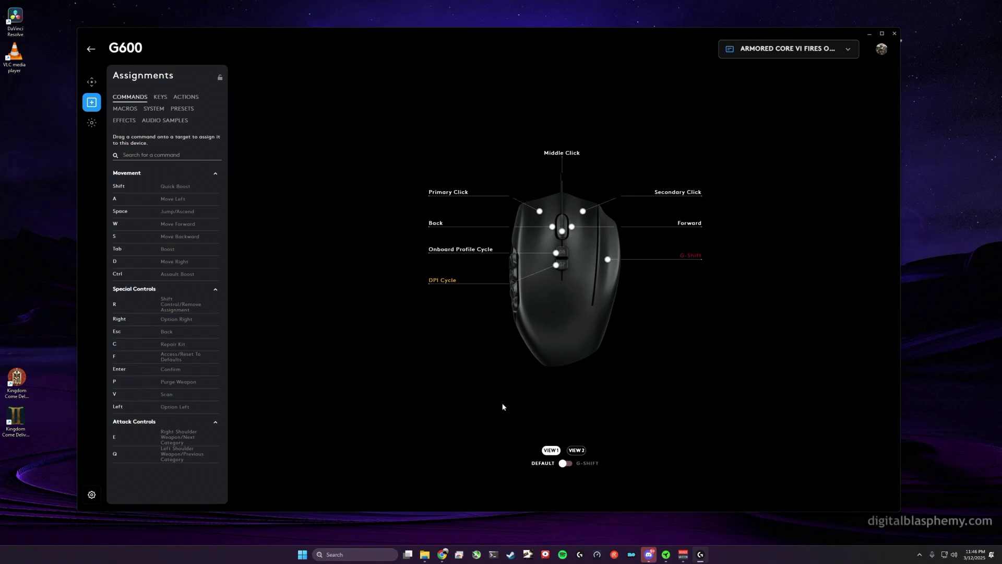
{"action": "left_click", "coordinate": [578, 451]}
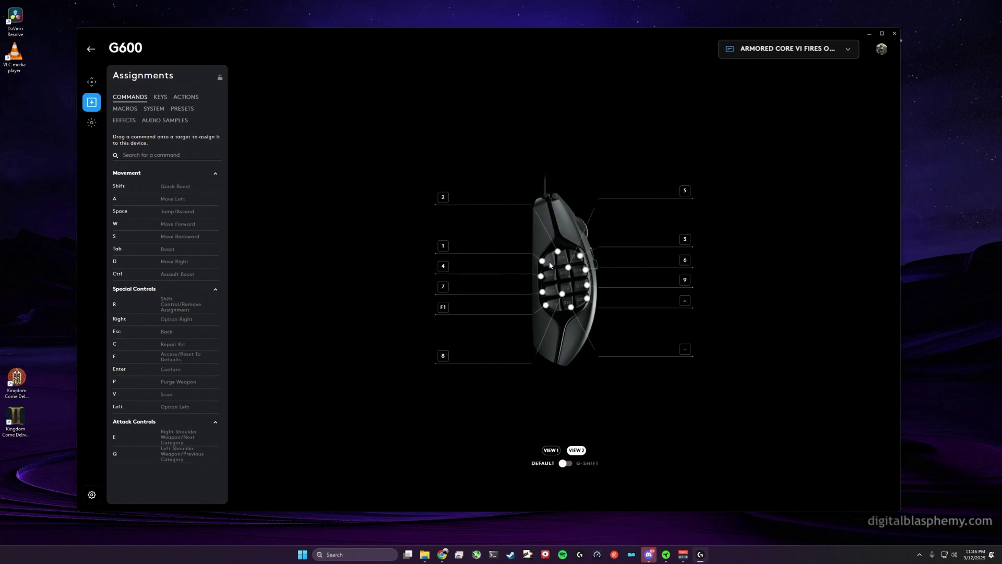
{"action": "left_click", "coordinate": [797, 49]}
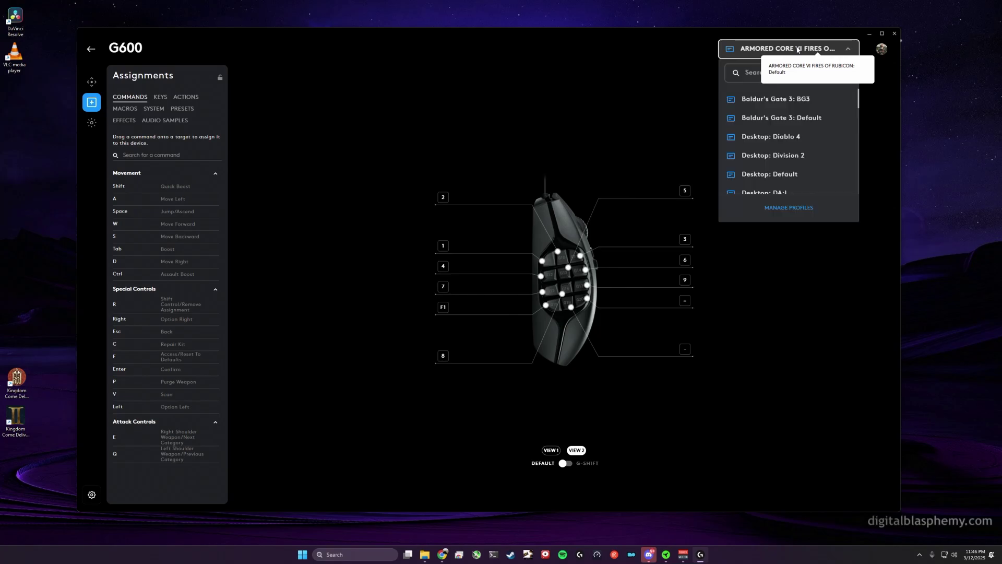
Step: Activate Fallout 76's Default profile from Manage Profiles
{"action": "left_click", "coordinate": [774, 208]}
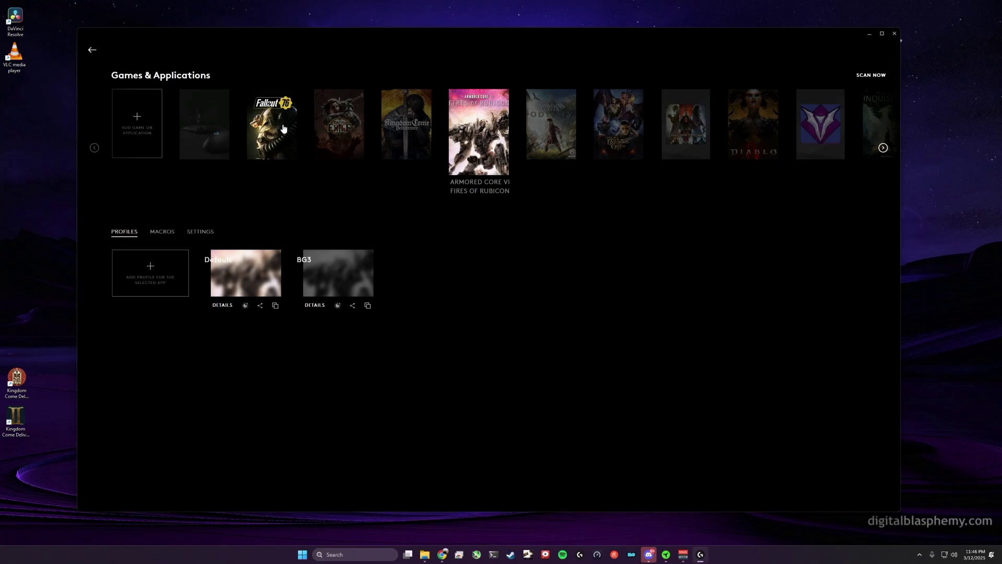
{"action": "left_click", "coordinate": [283, 128]}
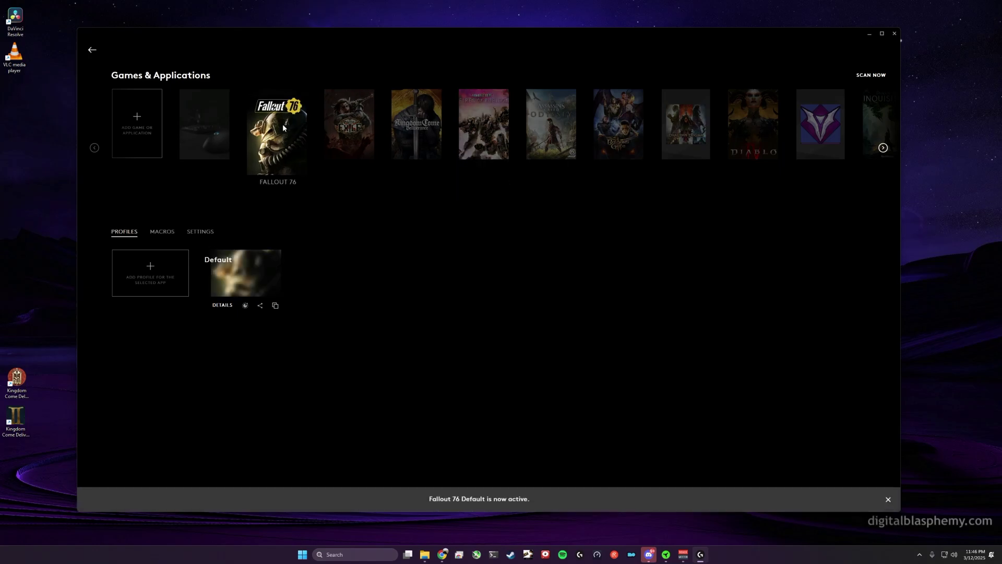
Step: Show Fallout 76 Default's G600 side-button assignments and lock them as persistent across all profiles
{"action": "left_click", "coordinate": [250, 276]}
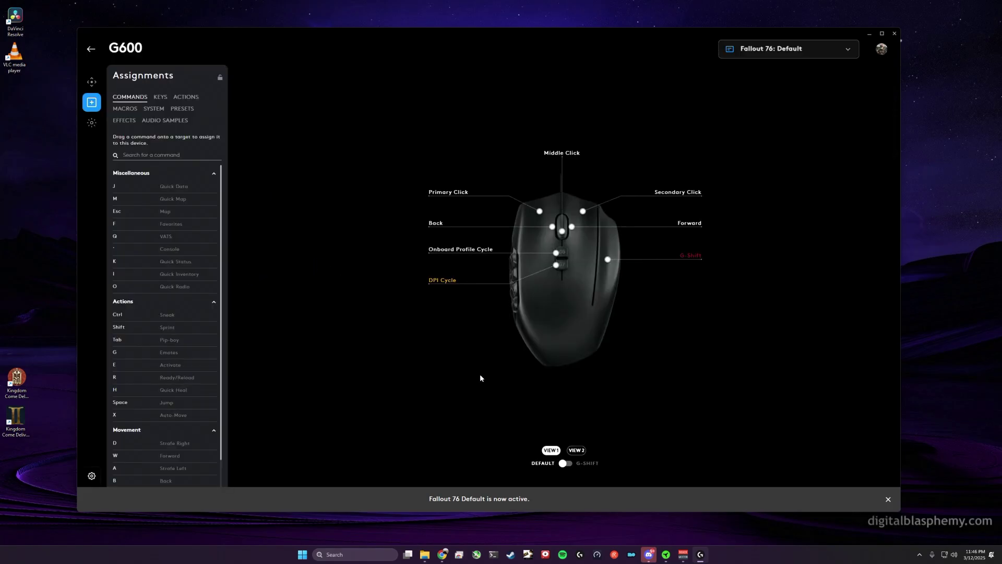
{"action": "left_click", "coordinate": [576, 450]}
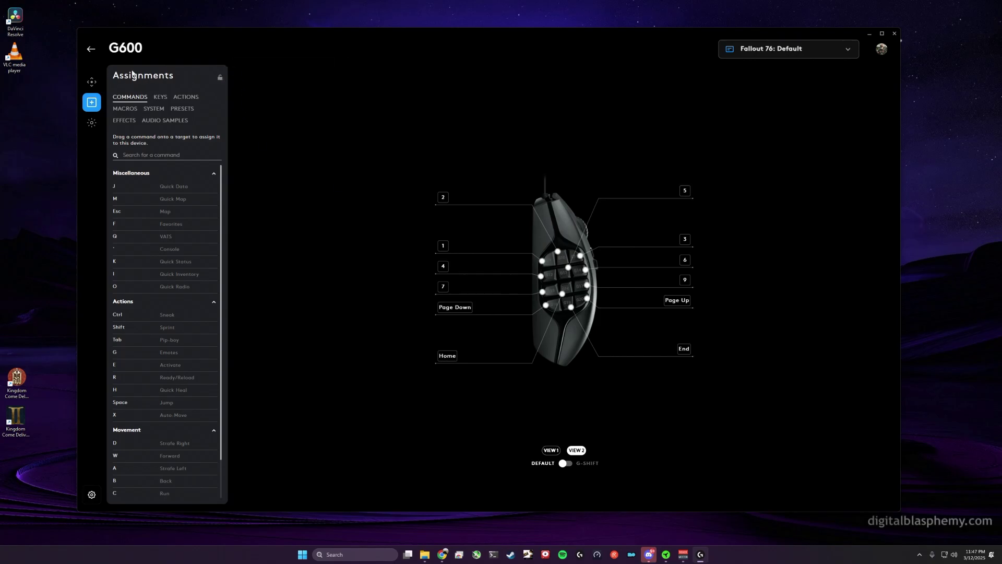
{"action": "left_click", "coordinate": [220, 79]}
Step: Reactivate Armored Core VI's Default profile from Manage Profiles
{"action": "left_click", "coordinate": [791, 50]}
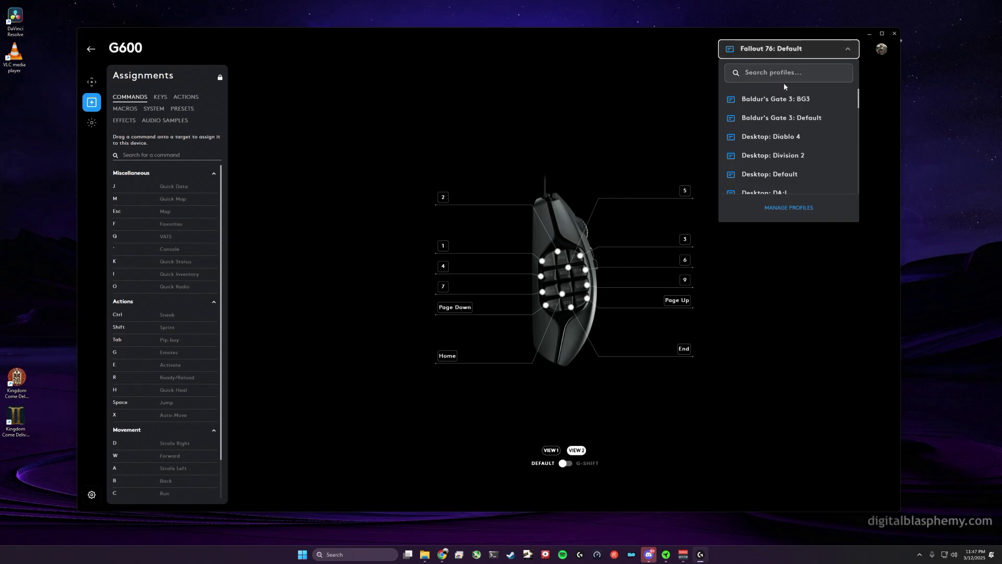
{"action": "scroll", "coordinate": [804, 120], "scroll_direction": "down", "scroll_amount": 3}
{"action": "scroll", "coordinate": [824, 123], "scroll_direction": "down", "scroll_amount": 3}
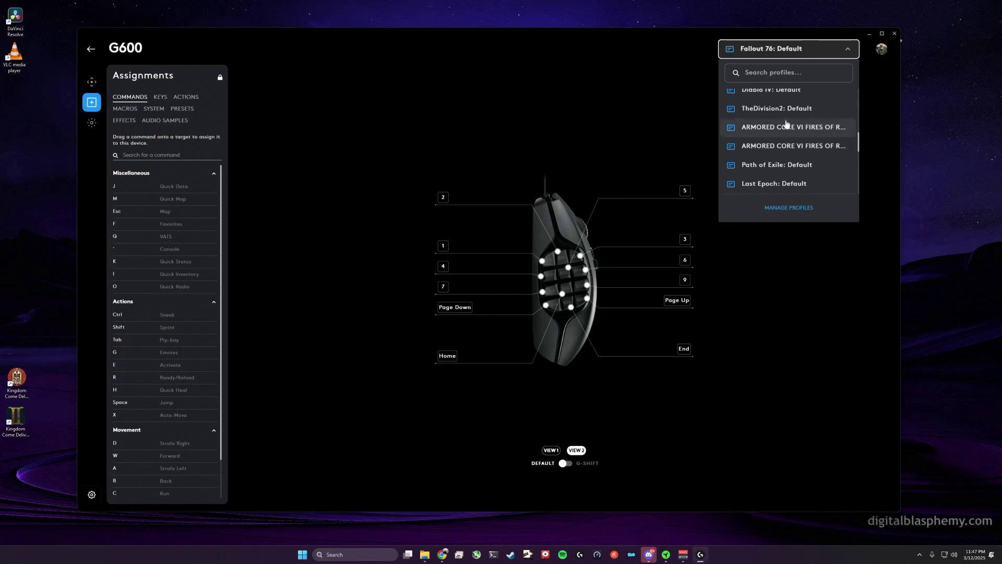
{"action": "left_click", "coordinate": [797, 207]}
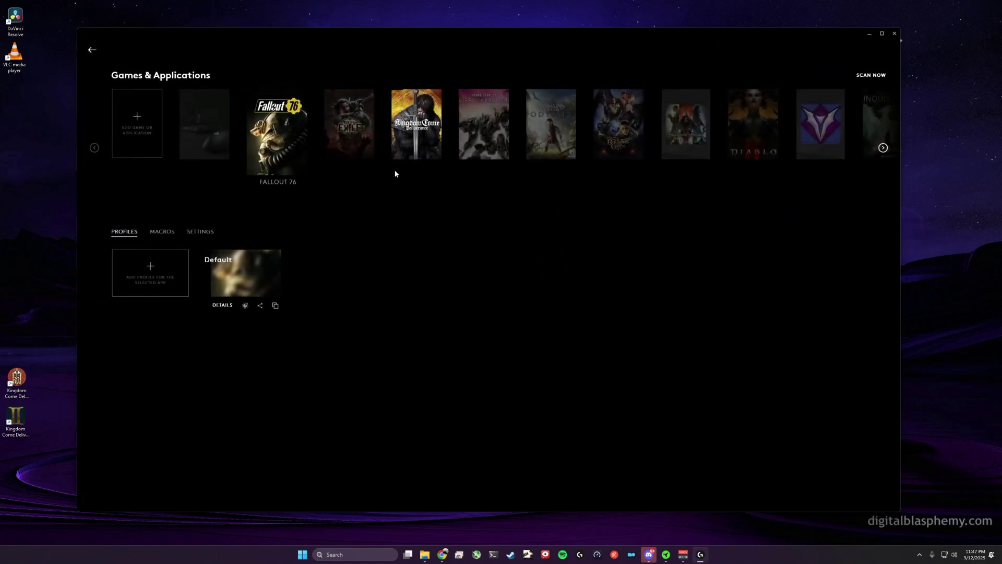
{"action": "left_click", "coordinate": [490, 141]}
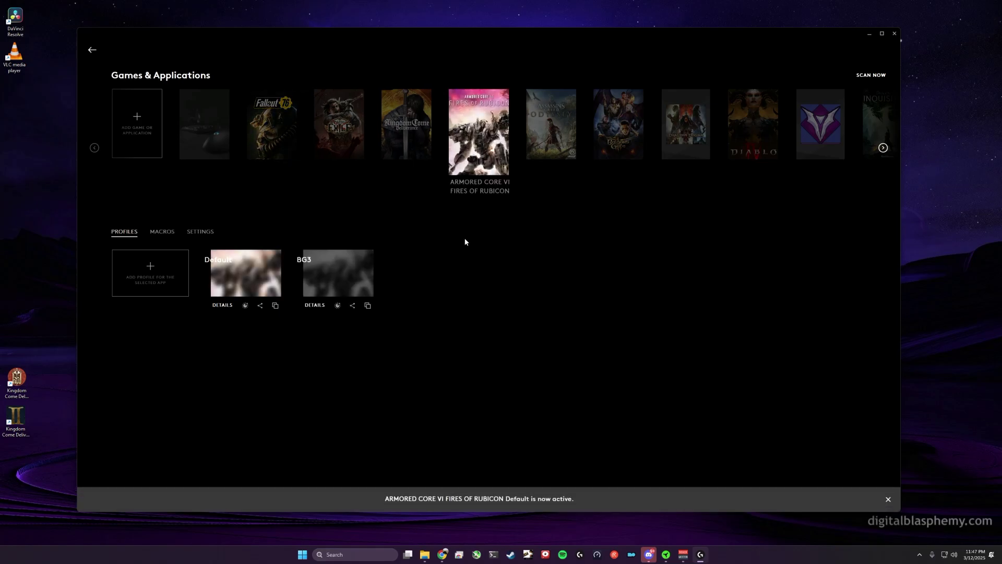
Step: Unlock Armored Core VI Default's G600 assignments so they apply per profile
{"action": "left_click", "coordinate": [244, 275]}
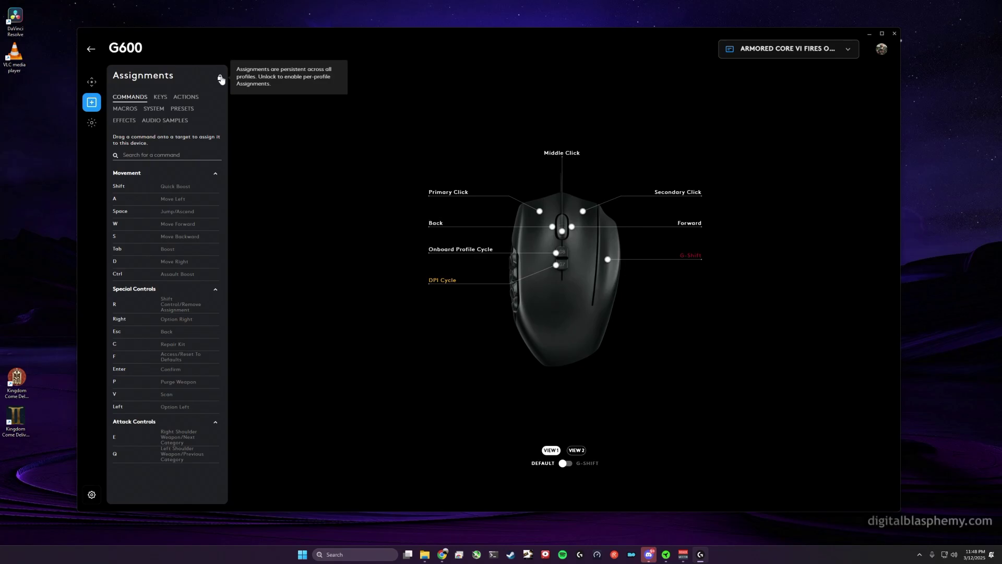
{"action": "left_click", "coordinate": [220, 78]}
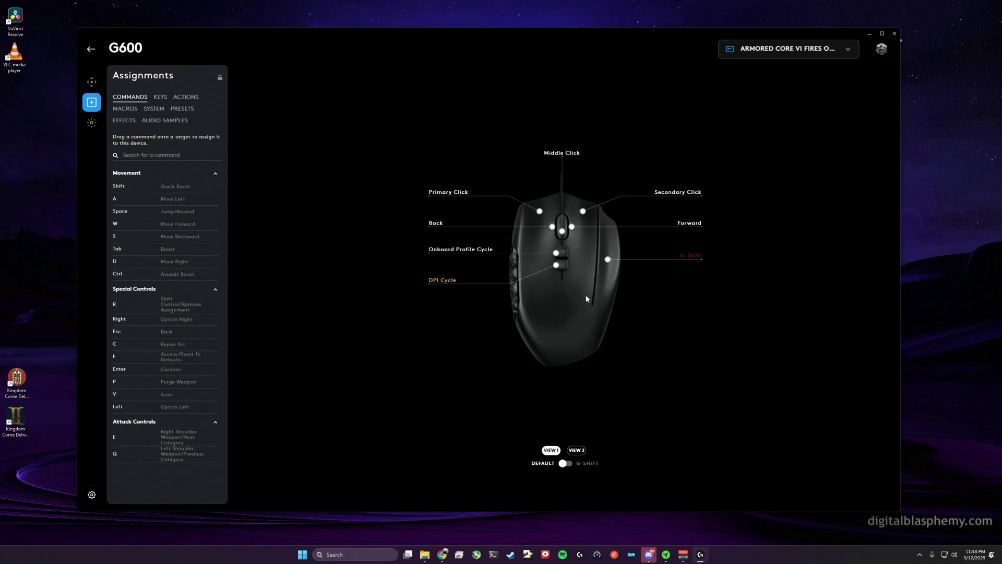
{"action": "left_click", "coordinate": [97, 53]}
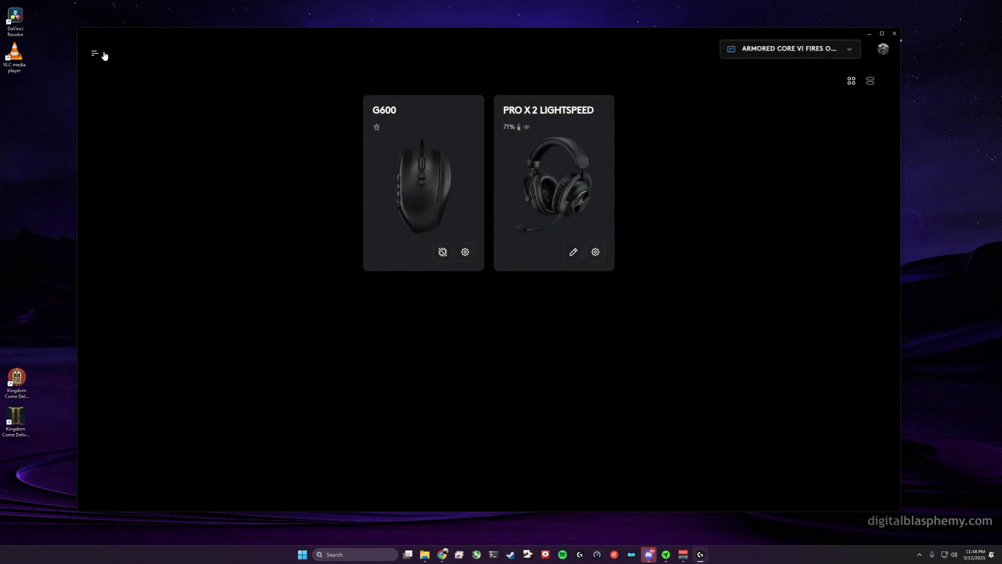
Step: Reopen the G600 side-button view showing the Page Up/Down, Home and End mappings
{"action": "left_click", "coordinate": [762, 54]}
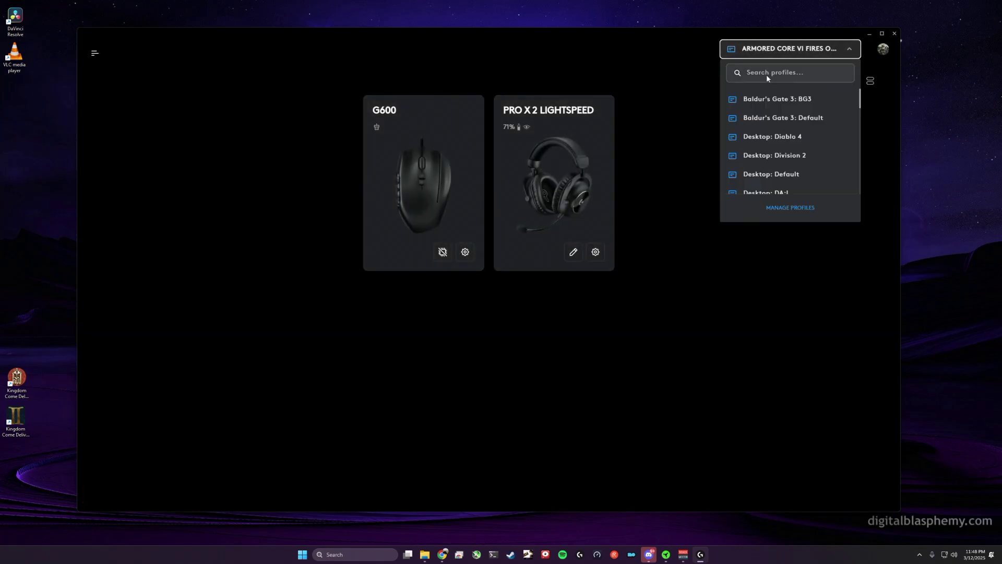
{"action": "left_click", "coordinate": [787, 202]}
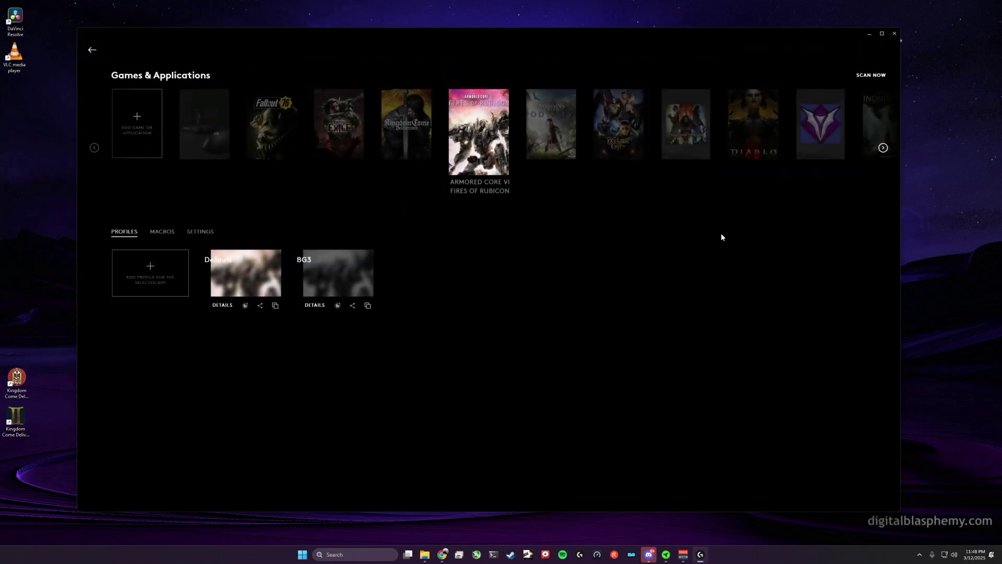
{"action": "left_click", "coordinate": [247, 280]}
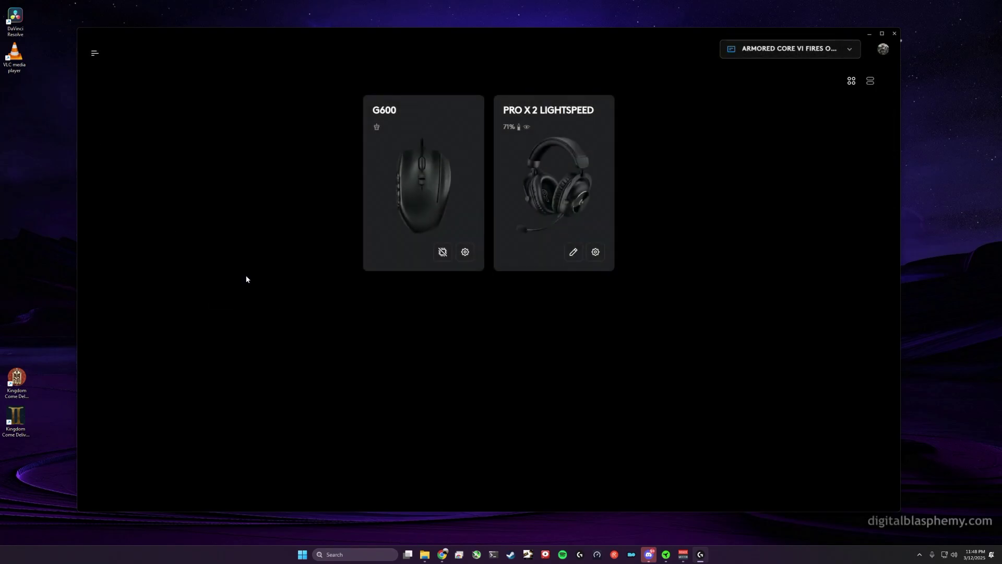
{"action": "left_click", "coordinate": [417, 196]}
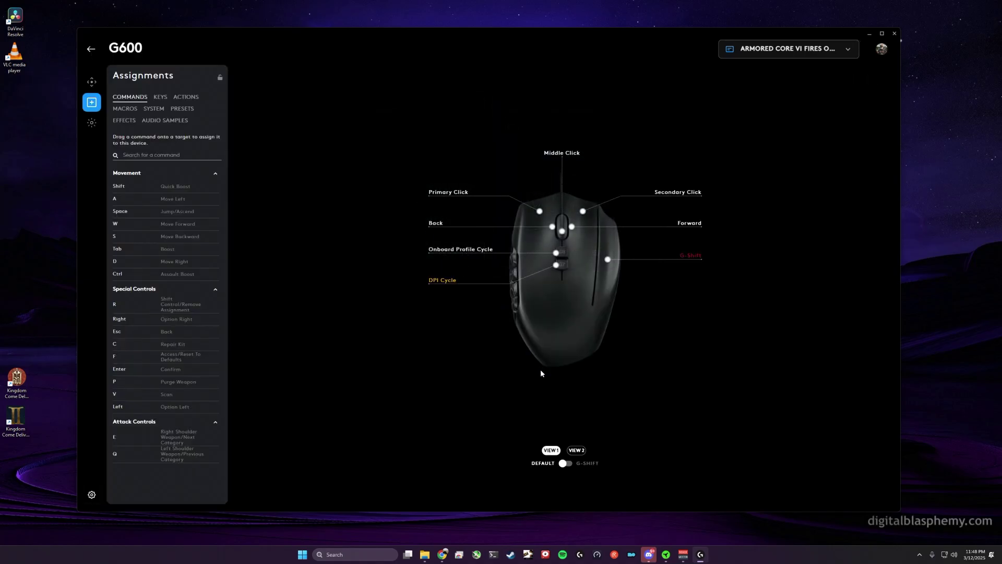
{"action": "left_click", "coordinate": [576, 449]}
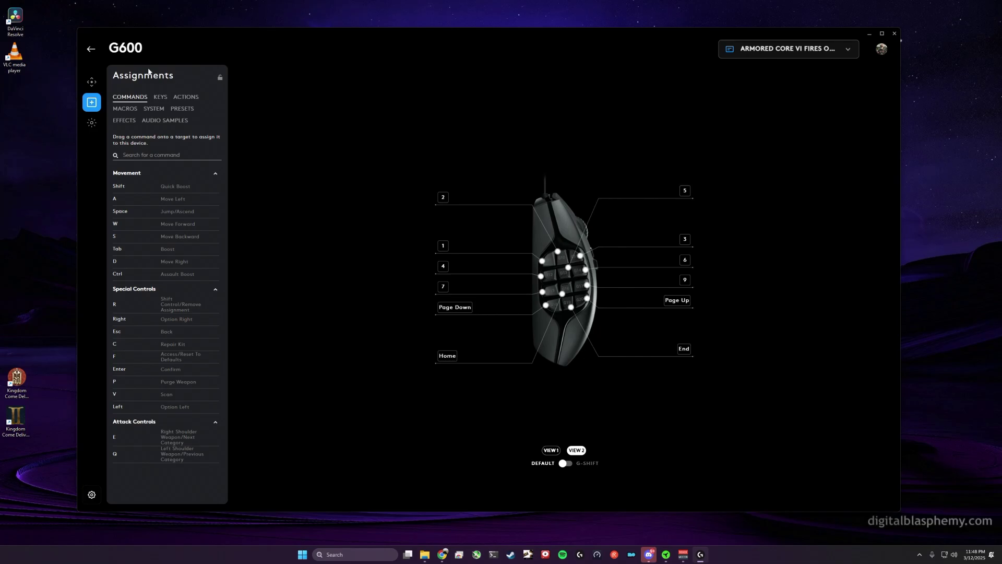
Step: Rename Armored Core VI's Default profile to 'AC6 Default' by prefixing 'AC6' to its name
{"action": "left_click", "coordinate": [787, 49]}
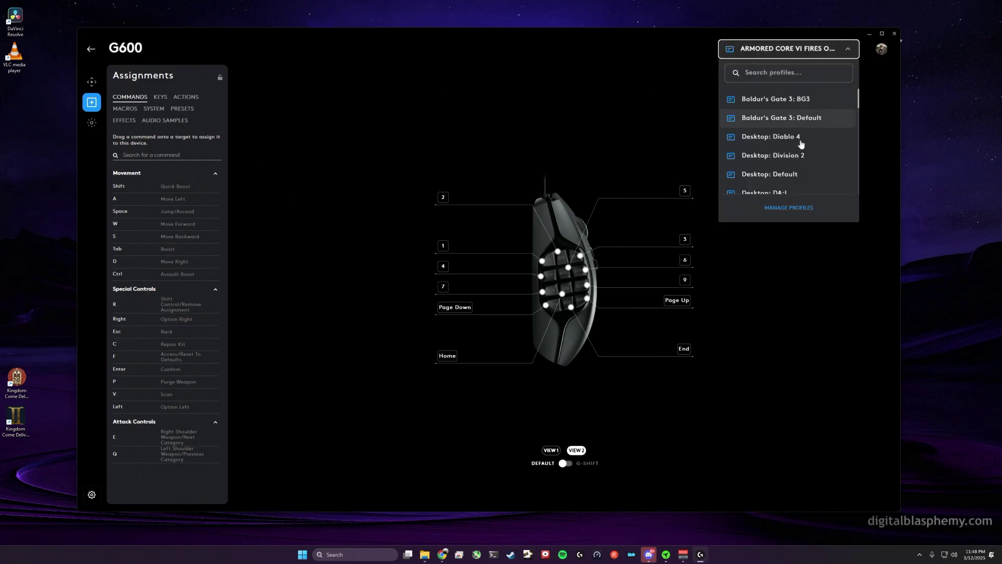
{"action": "left_click", "coordinate": [801, 211]}
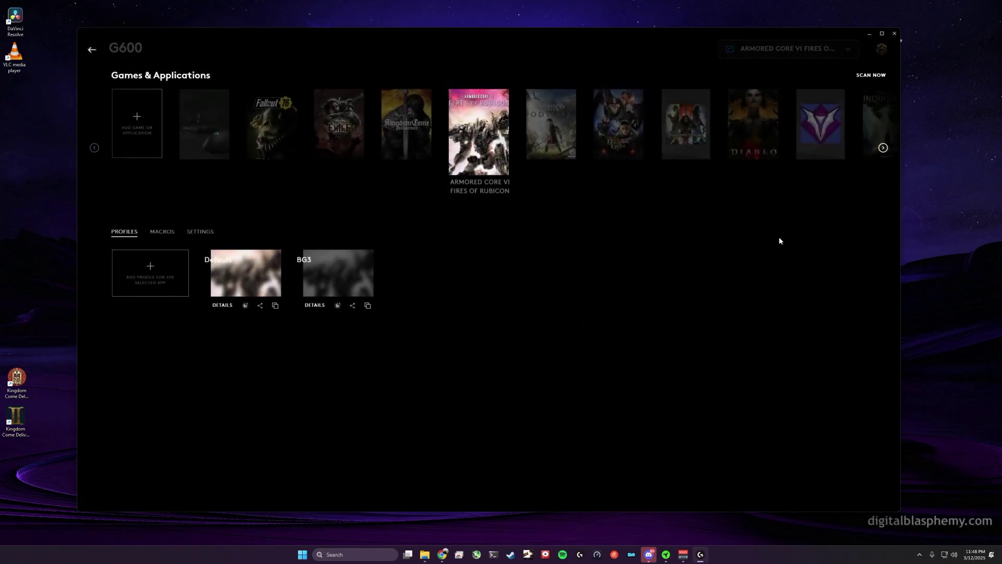
{"action": "left_click", "coordinate": [223, 308]}
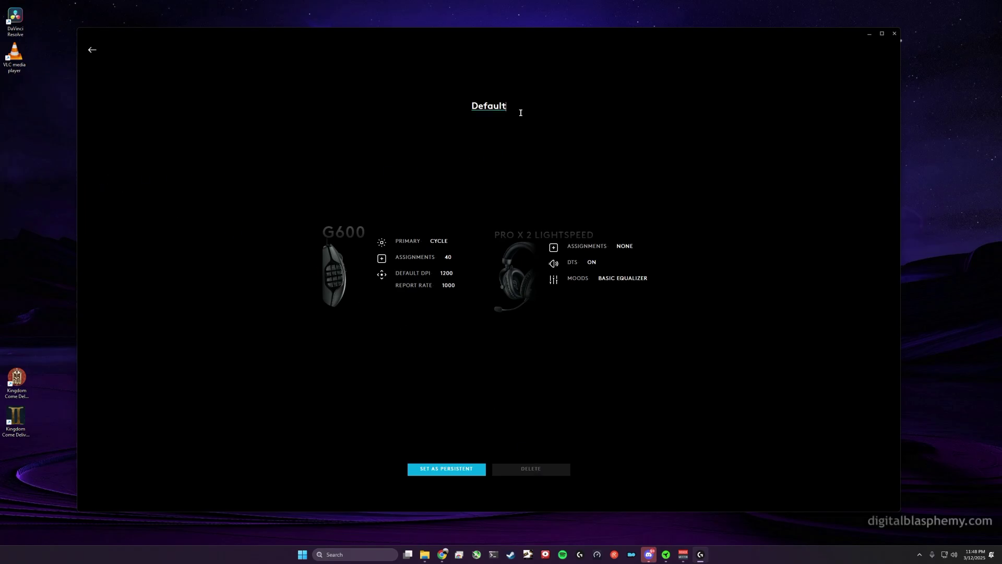
{"action": "left_click", "coordinate": [561, 153]}
{"action": "type", "text": "AC6"}
{"action": "key", "text": "Return"}
{"action": "left_click", "coordinate": [92, 51]}
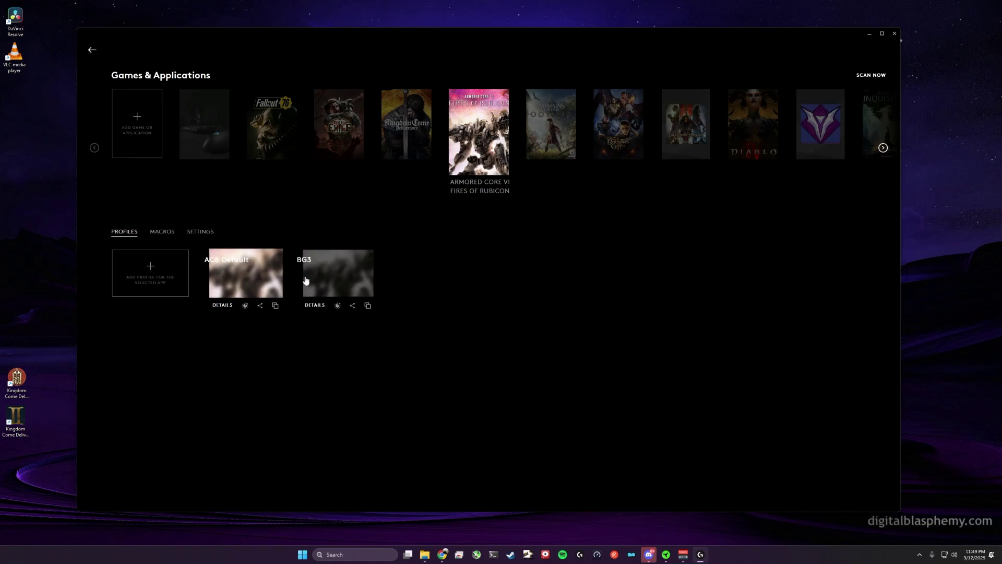
Step: Delete the BG3 profile from Armored Core VI, then view AC6 Default's details
{"action": "left_click", "coordinate": [315, 305]}
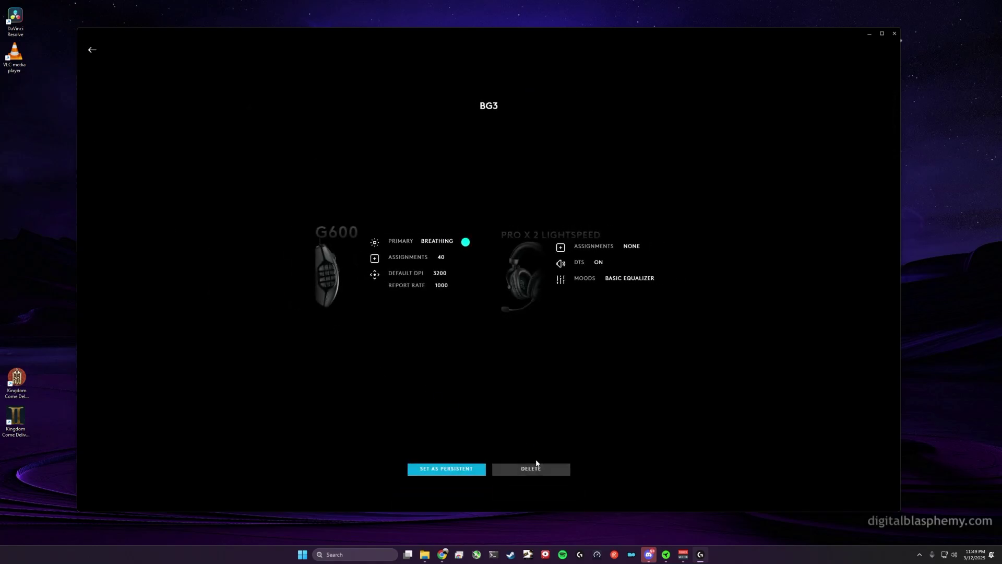
{"action": "left_click", "coordinate": [539, 473]}
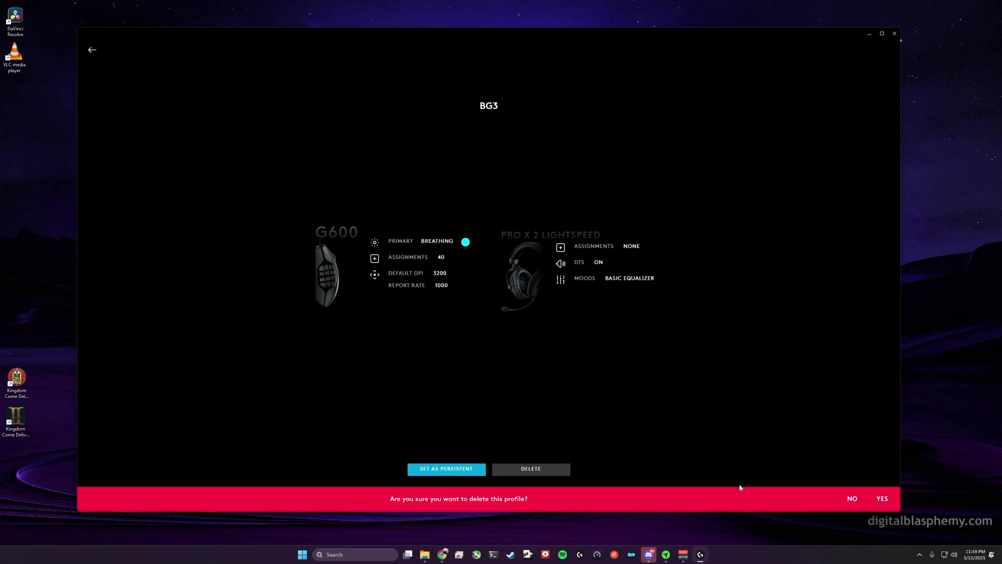
{"action": "left_click", "coordinate": [880, 499]}
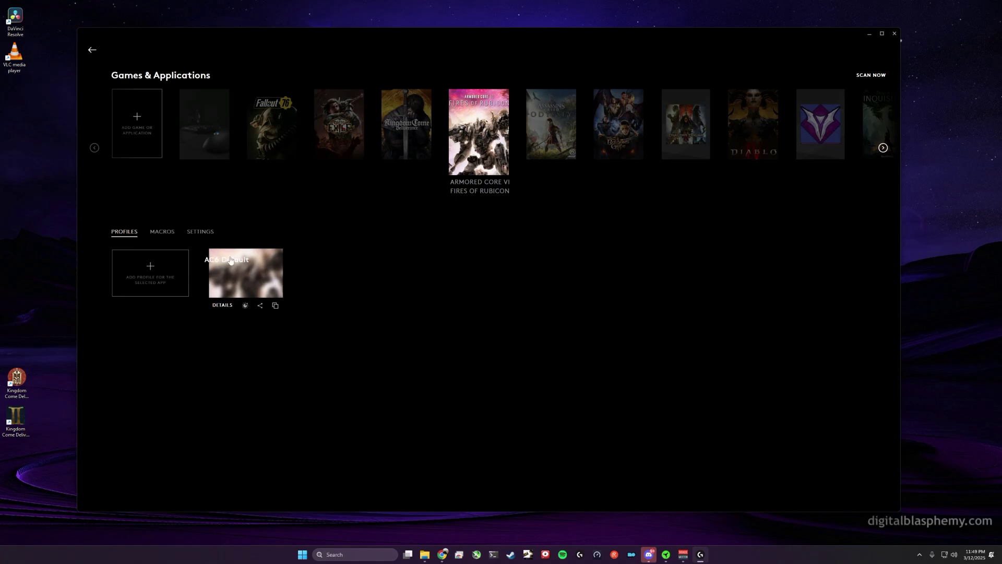
{"action": "left_click", "coordinate": [222, 306]}
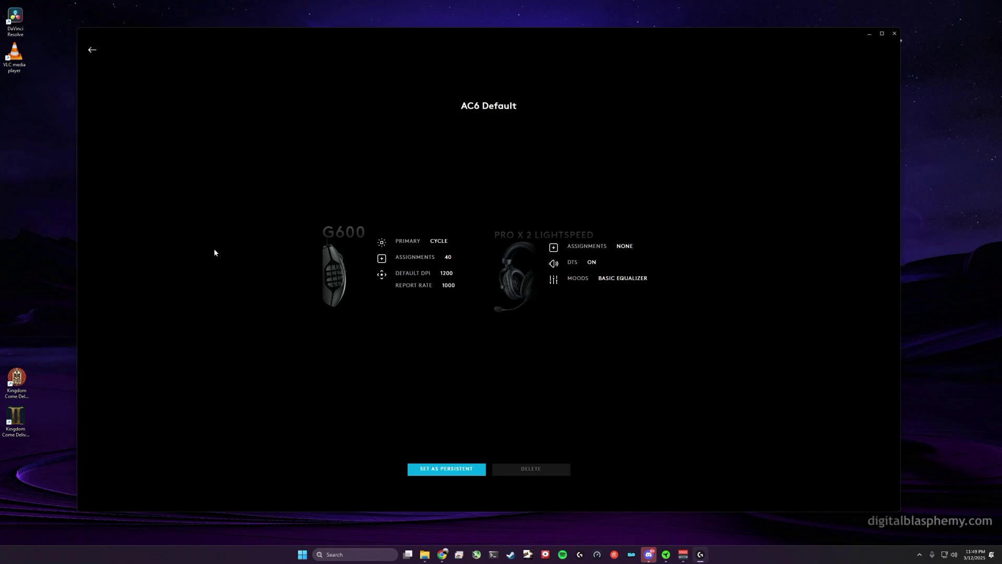
{"action": "left_click", "coordinate": [92, 49]}
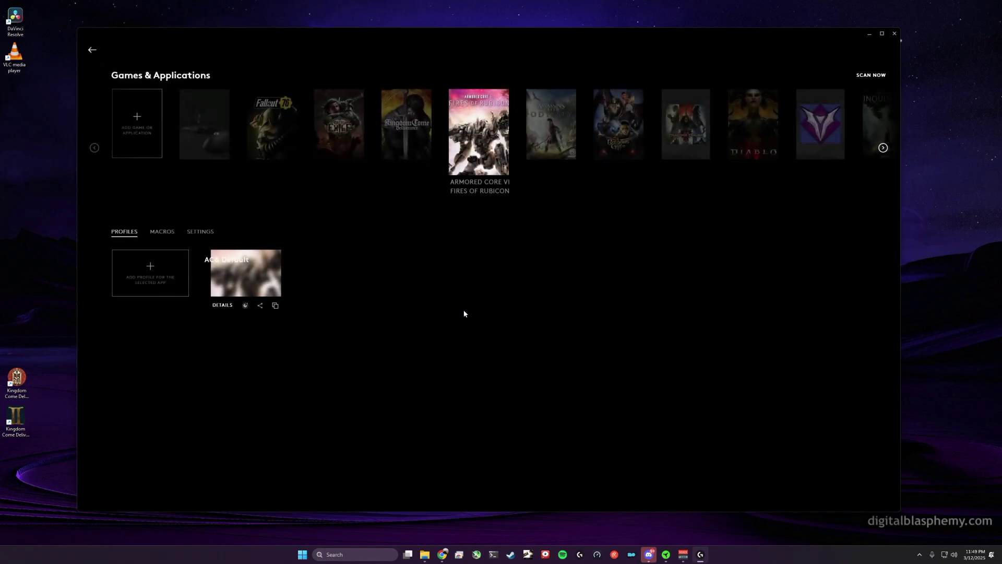